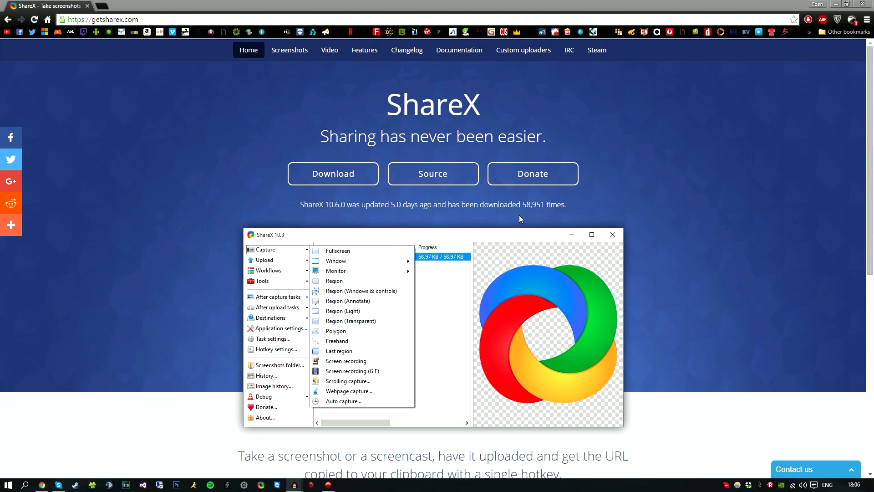
Step: Start downloading the ShareX installer from getsharex.com
{"action": "left_click", "coordinate": [342, 181]}
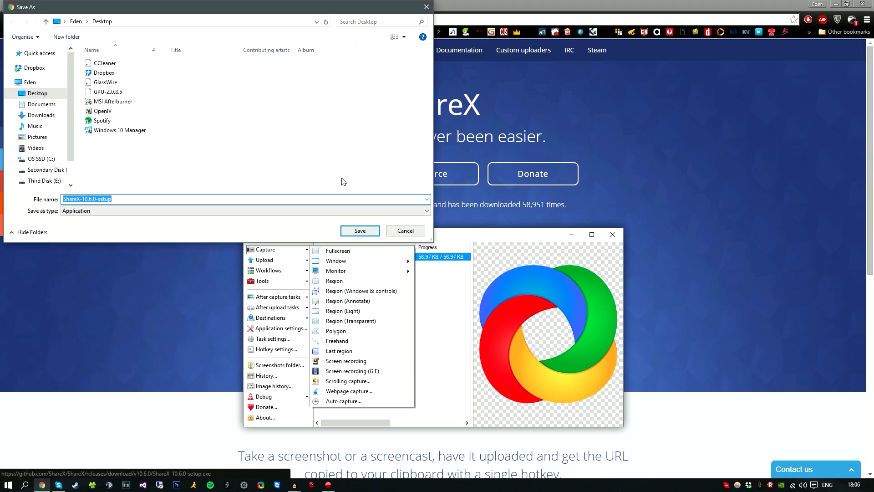
Step: Save ShareX-10.6.0-setup to the Desktop and launch it
{"action": "mouse_move", "coordinate": [38, 116]}
{"action": "left_click", "coordinate": [360, 230]}
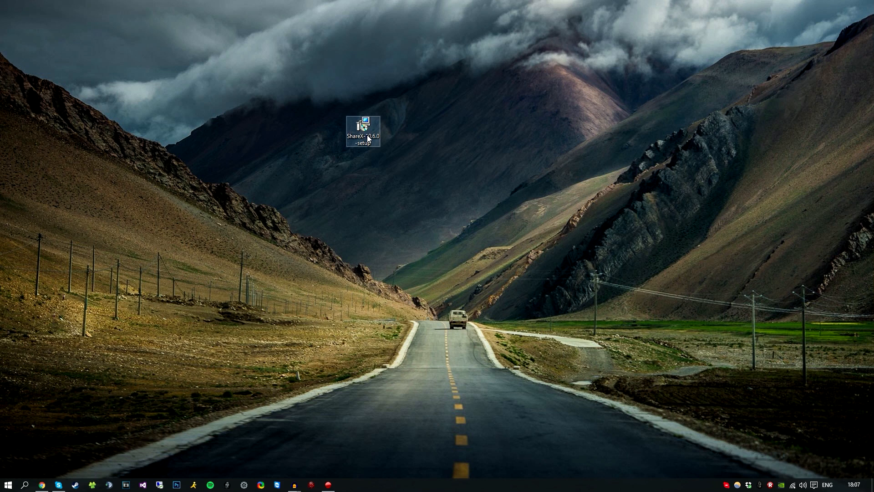
{"action": "double_click", "coordinate": [367, 140]}
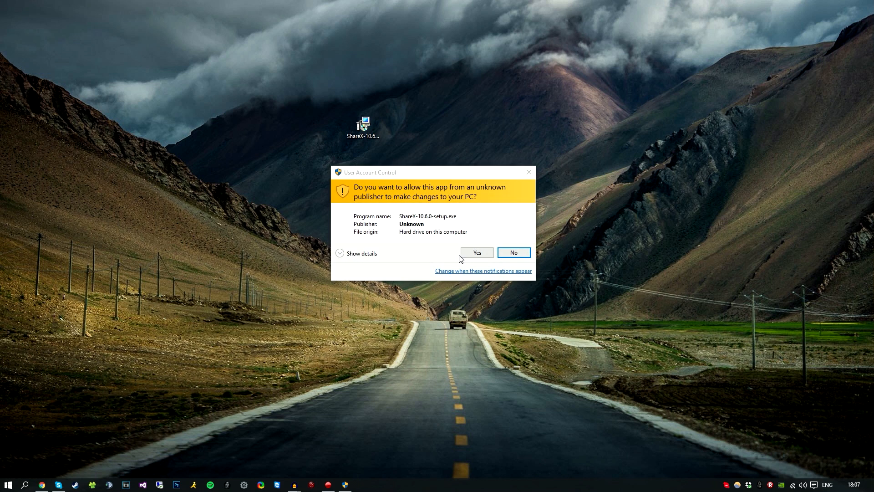
Step: Install ShareX 10.6.0 with default folder and tasks, accepting the license, and launch it
{"action": "left_click", "coordinate": [478, 252]}
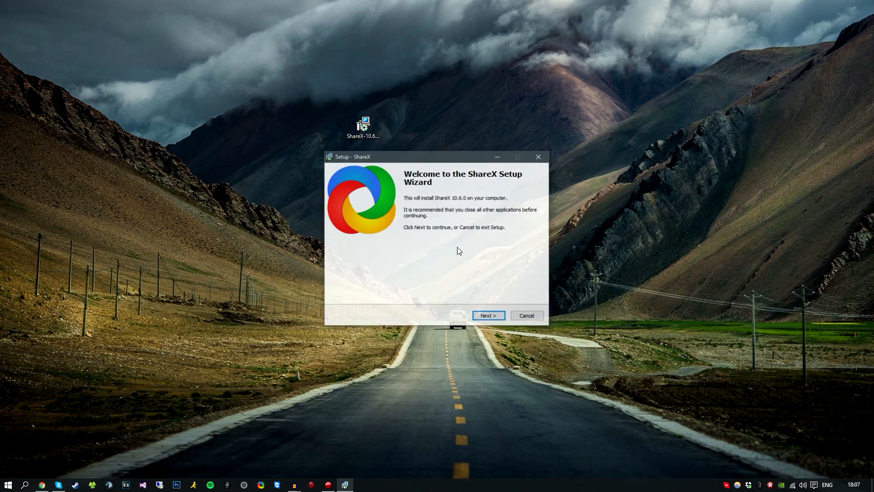
{"action": "left_click", "coordinate": [499, 314]}
{"action": "left_click", "coordinate": [329, 287]}
{"action": "left_click", "coordinate": [489, 317]}
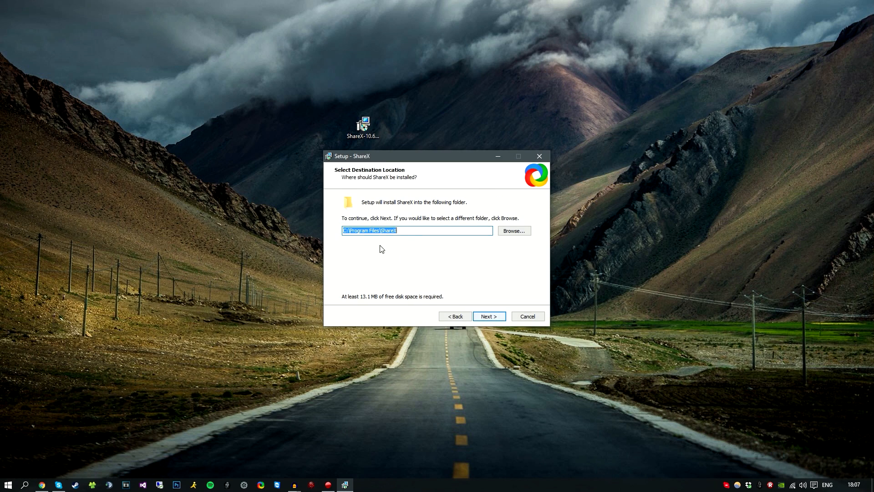
{"action": "left_click", "coordinate": [489, 315]}
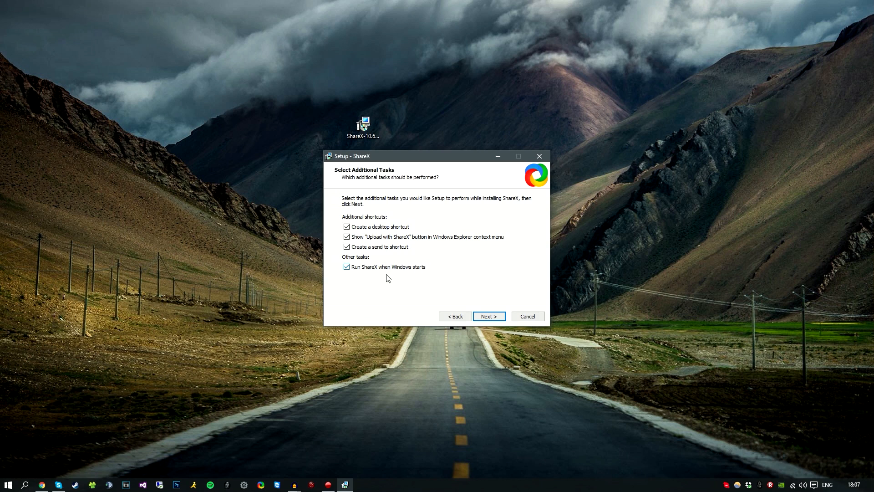
{"action": "left_click", "coordinate": [494, 318]}
{"action": "left_click", "coordinate": [493, 318]}
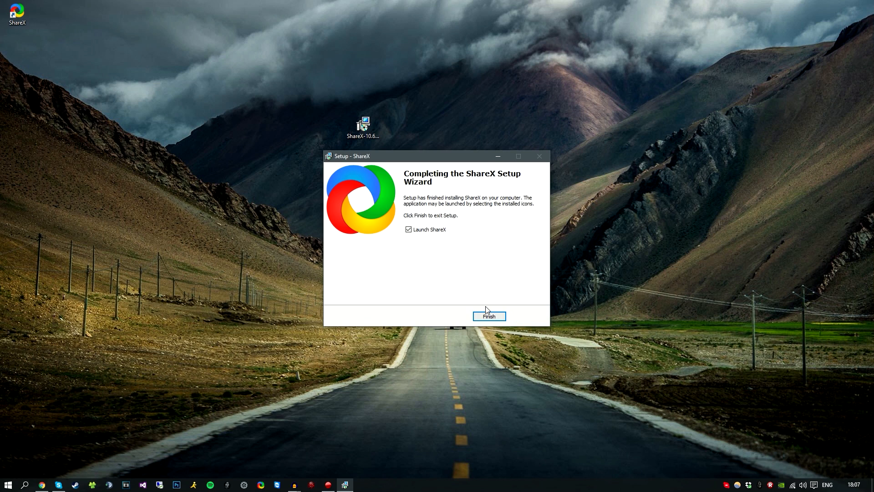
{"action": "left_click", "coordinate": [489, 316]}
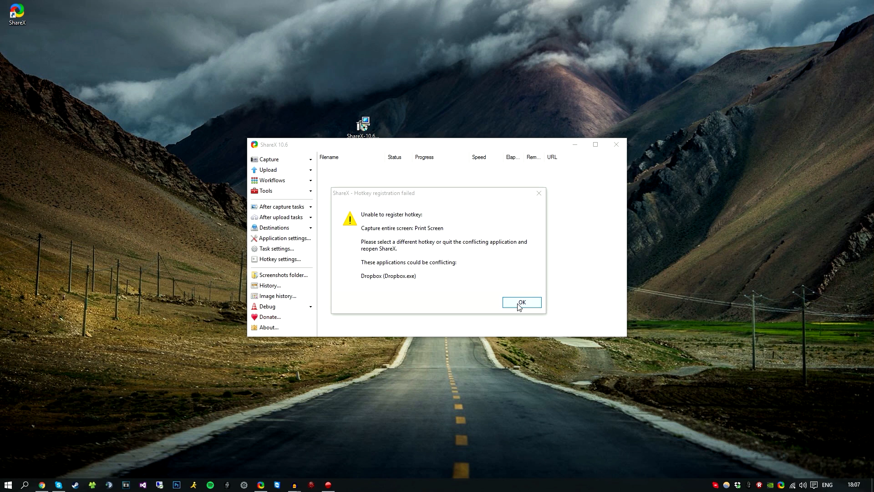
Step: Dismiss the Print Screen hotkey registration failure warning
{"action": "left_click", "coordinate": [519, 304]}
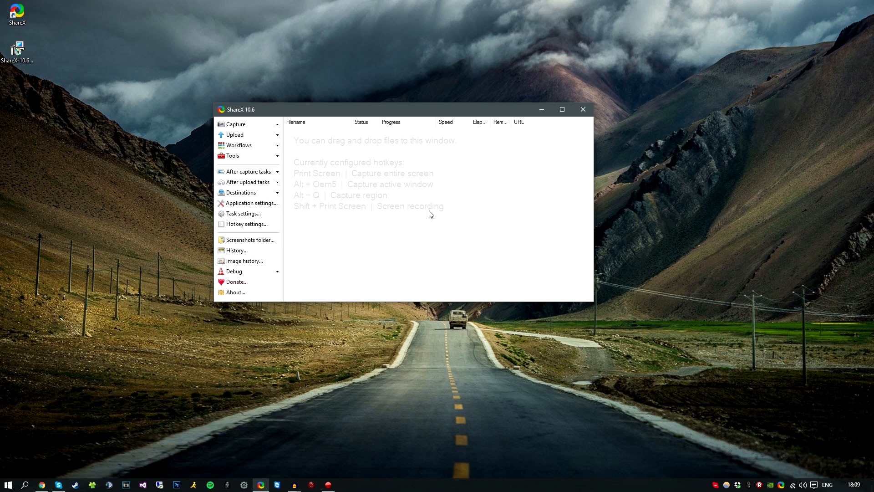
Step: Capture the ShareX 10.6 window, upload it to Imgur and follow the uploaded link
{"action": "left_click", "coordinate": [265, 127]}
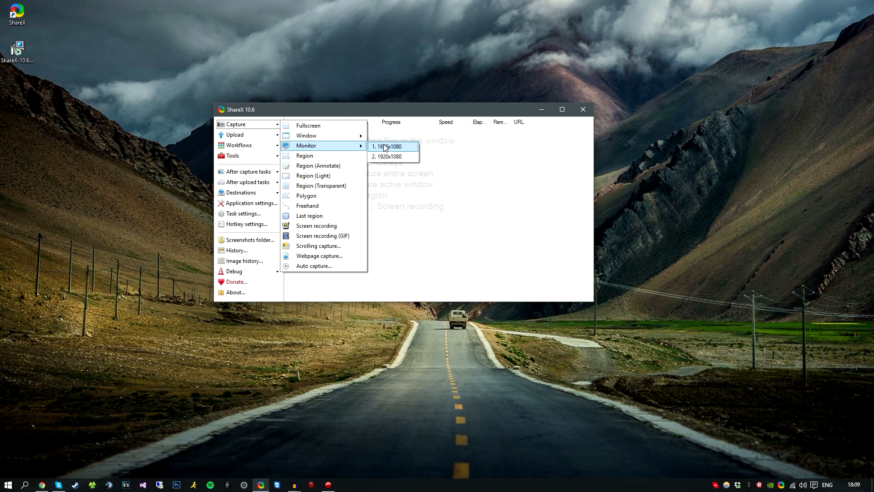
{"action": "mouse_move", "coordinate": [306, 135]}
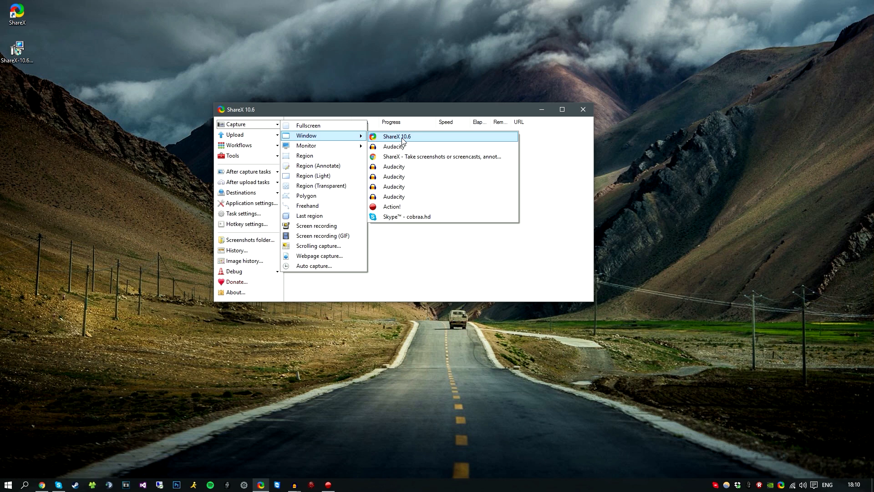
{"action": "left_click", "coordinate": [443, 136]}
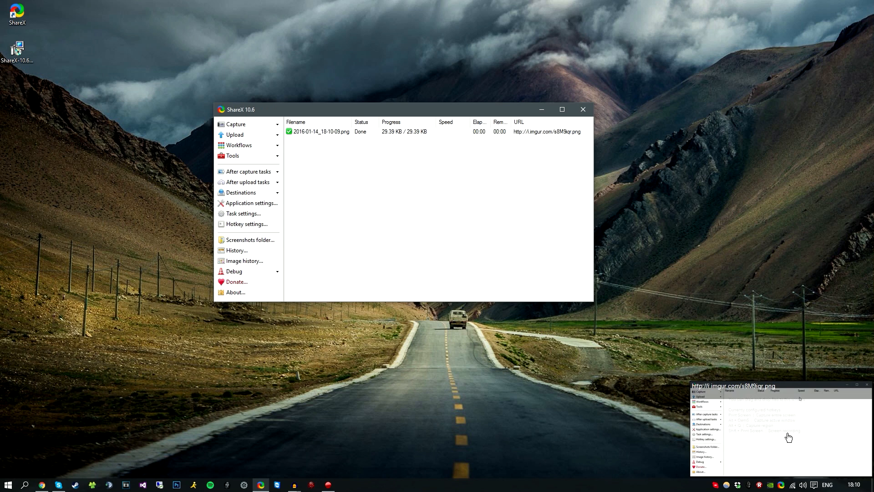
{"action": "mouse_move", "coordinate": [765, 430]}
{"action": "left_click", "coordinate": [765, 431]}
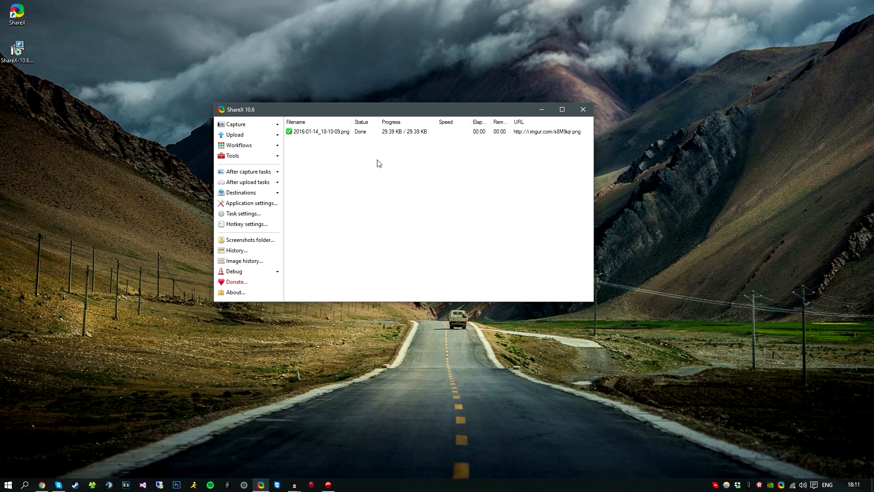
Step: Widen the Elapsed column, review the capture's task options and show the upload destination choices
{"action": "mouse_move", "coordinate": [492, 122]}
{"action": "left_mouse_down"}
{"action": "mouse_move", "coordinate": [506, 123]}
{"action": "mouse_move", "coordinate": [491, 123]}
{"action": "left_mouse_up"}
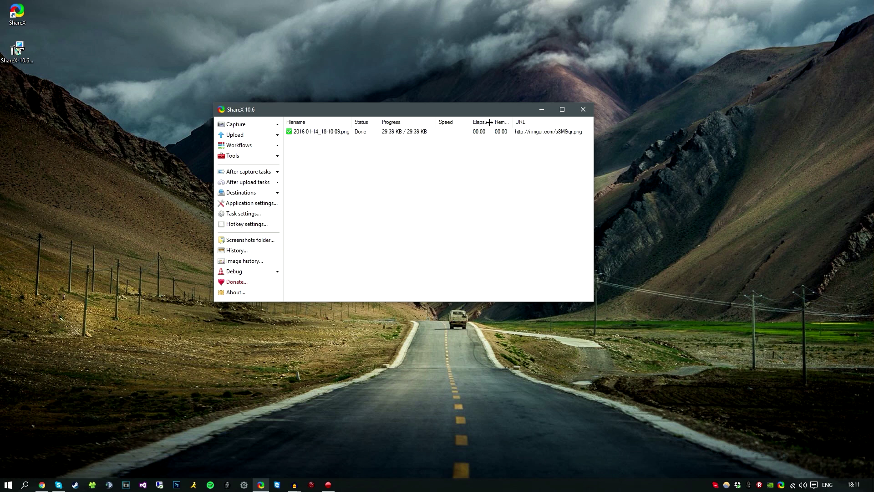
{"action": "right_click", "coordinate": [326, 136]}
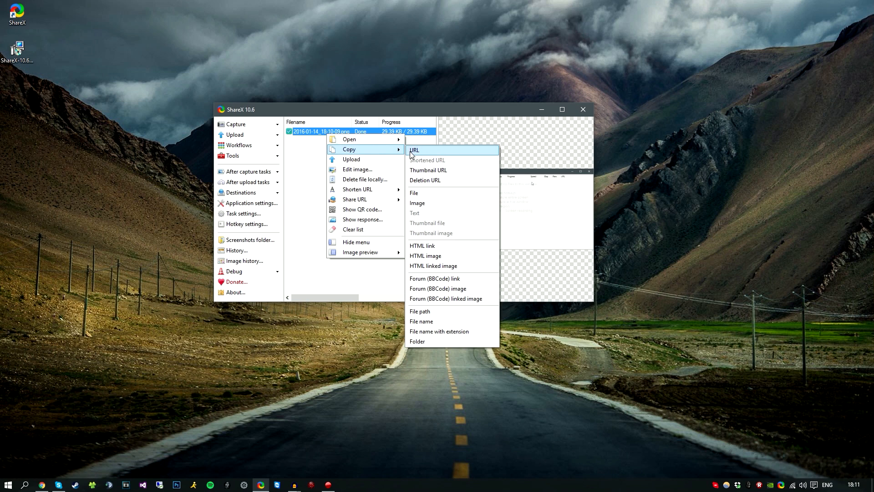
{"action": "left_click", "coordinate": [359, 162]}
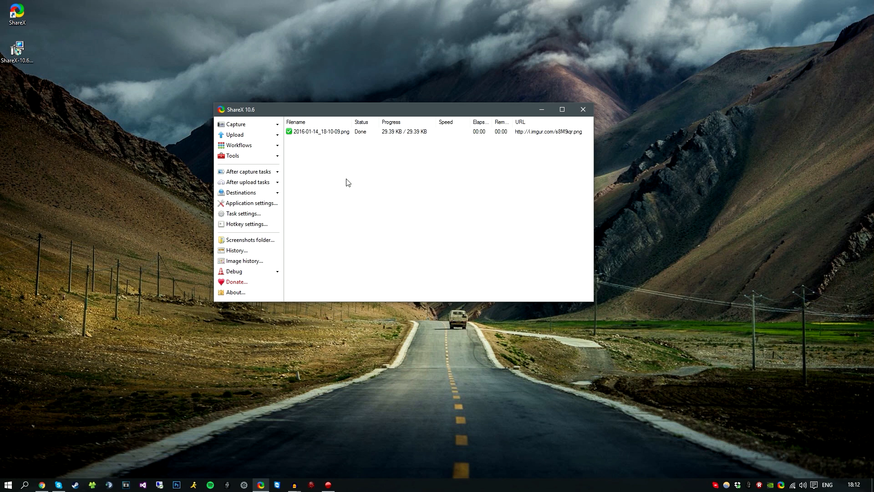
{"action": "left_click", "coordinate": [252, 193]}
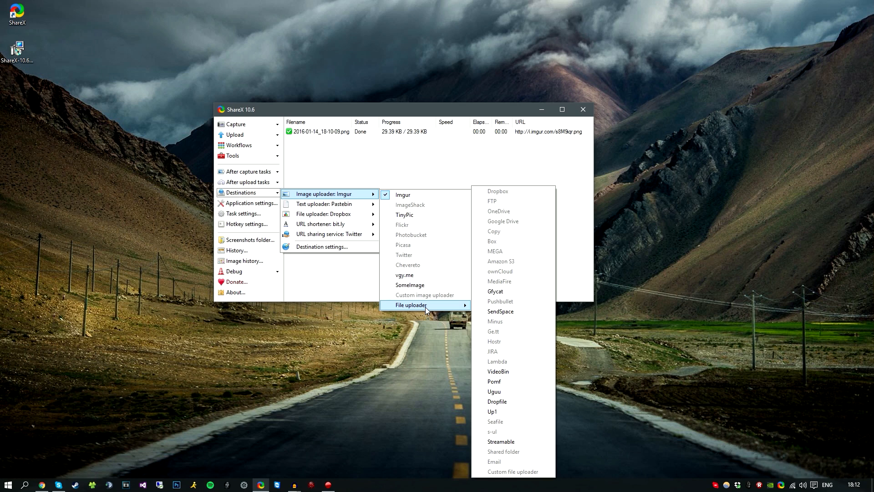
{"action": "mouse_move", "coordinate": [329, 194]}
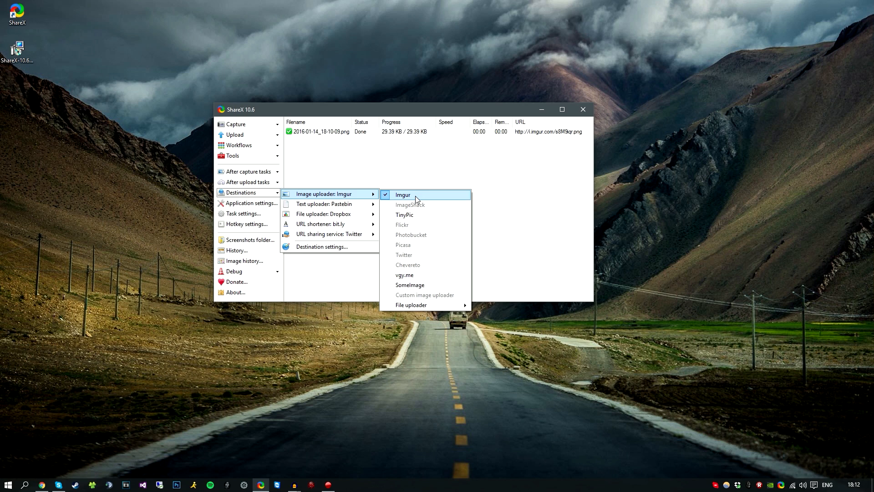
Step: Keep Imgur as the image uploader and bring up the hotkey settings
{"action": "left_click", "coordinate": [416, 196]}
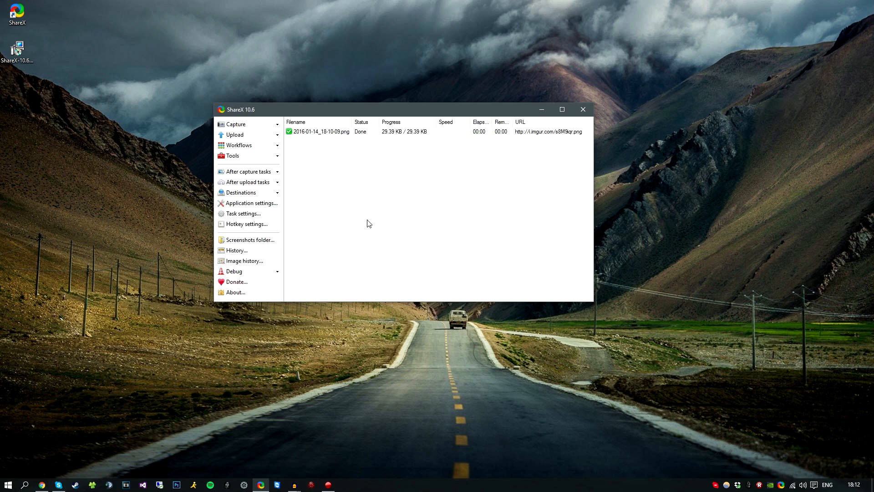
{"action": "left_click", "coordinate": [253, 226]}
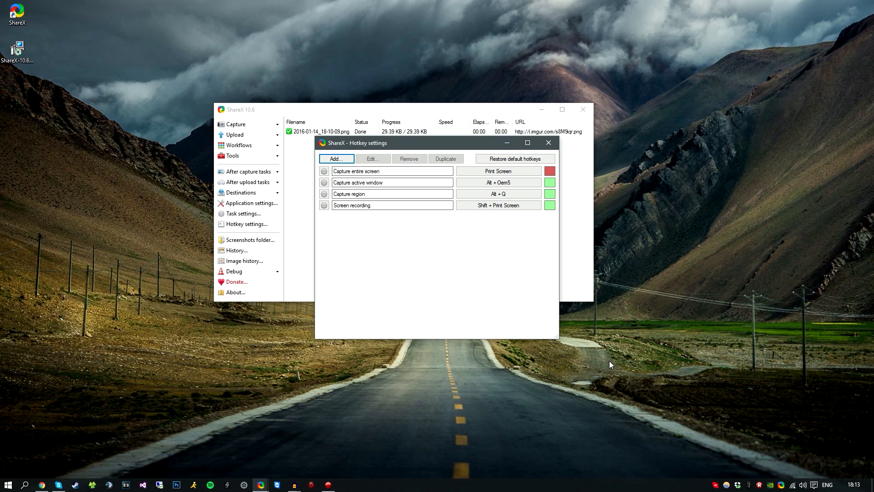
Step: Close the hotkey settings and main window, leaving ShareX in the tray
{"action": "left_click", "coordinate": [548, 143]}
{"action": "left_click", "coordinate": [579, 113]}
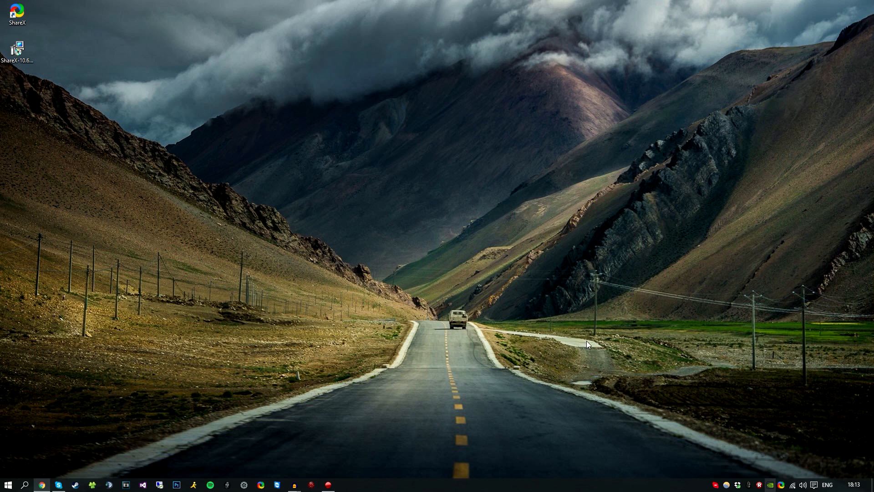
Step: Start a region capture with Print Screen, adjust the rectangle over the mountains, then cancel it
{"action": "left_click", "coordinate": [317, 158]}
{"action": "key", "text": "Print"}
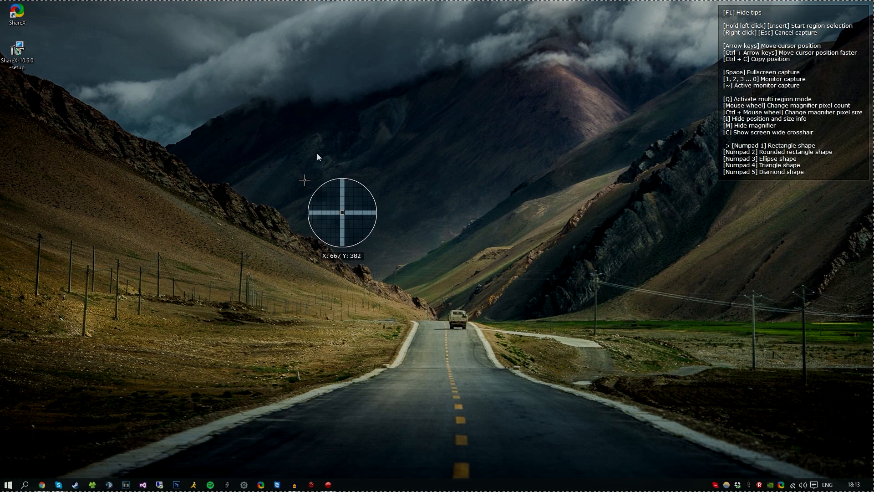
{"action": "left_click_drag", "start_coordinate": [353, 94], "coordinate": [576, 184]}
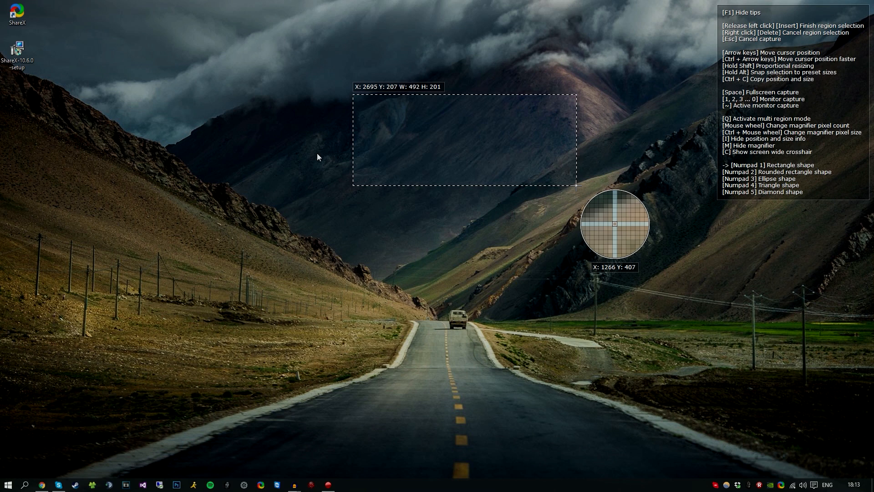
{"action": "scroll", "coordinate": [576, 185], "scroll_direction": "down", "scroll_amount": 2}
{"action": "scroll", "coordinate": [576, 185], "scroll_direction": "up", "scroll_amount": 1}
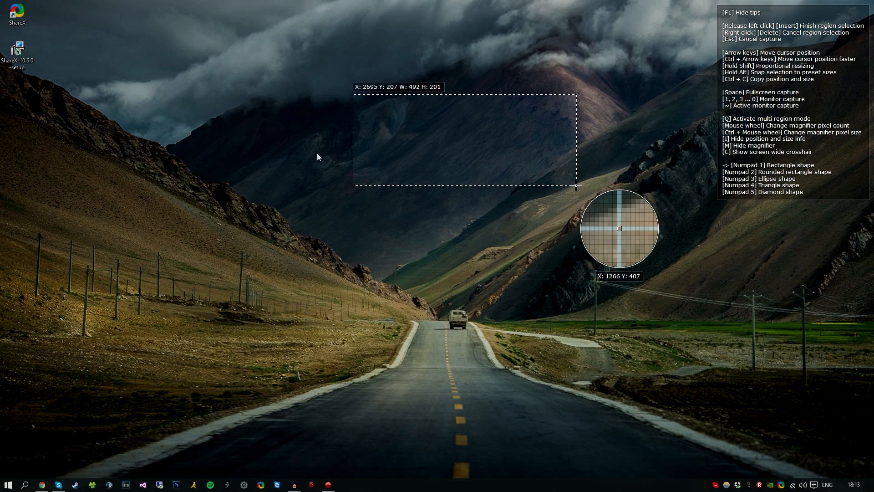
{"action": "scroll", "coordinate": [577, 186], "scroll_direction": "up", "scroll_amount": 1}
{"action": "scroll", "coordinate": [576, 185], "scroll_direction": "up", "scroll_amount": 2}
{"action": "scroll", "coordinate": [577, 185], "scroll_direction": "up", "scroll_amount": 1}
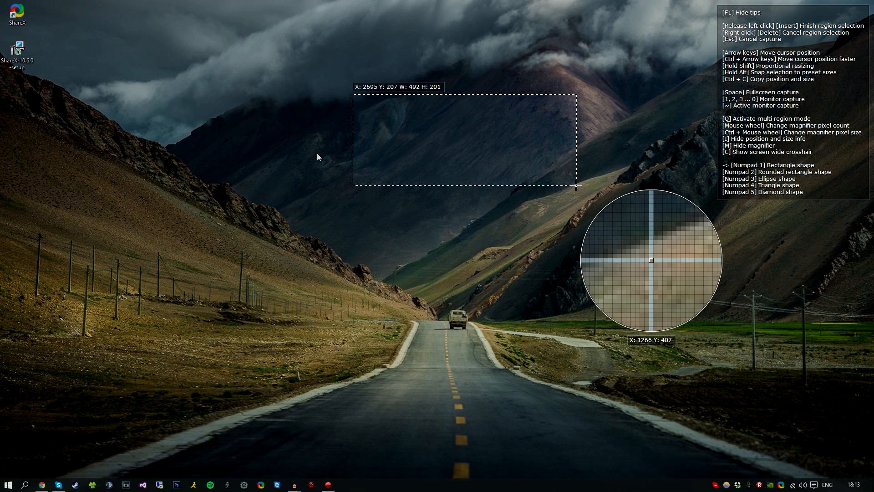
{"action": "left_click_drag", "start_coordinate": [576, 185], "coordinate": [318, 157]}
{"action": "scroll", "coordinate": [319, 158], "scroll_direction": "down", "scroll_amount": 2}
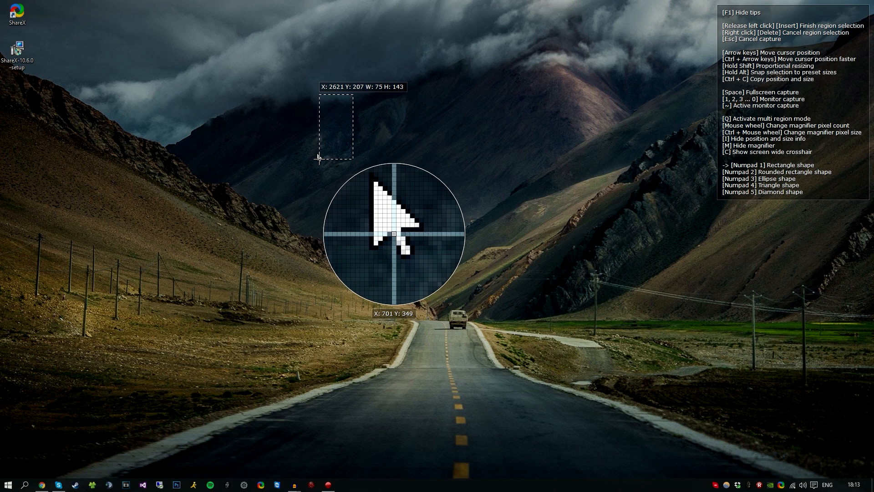
{"action": "scroll", "coordinate": [318, 158], "scroll_direction": "down", "scroll_amount": 2}
{"action": "scroll", "coordinate": [318, 157], "scroll_direction": "down", "scroll_amount": 3}
{"action": "scroll", "coordinate": [318, 158], "scroll_direction": "up", "scroll_amount": 2}
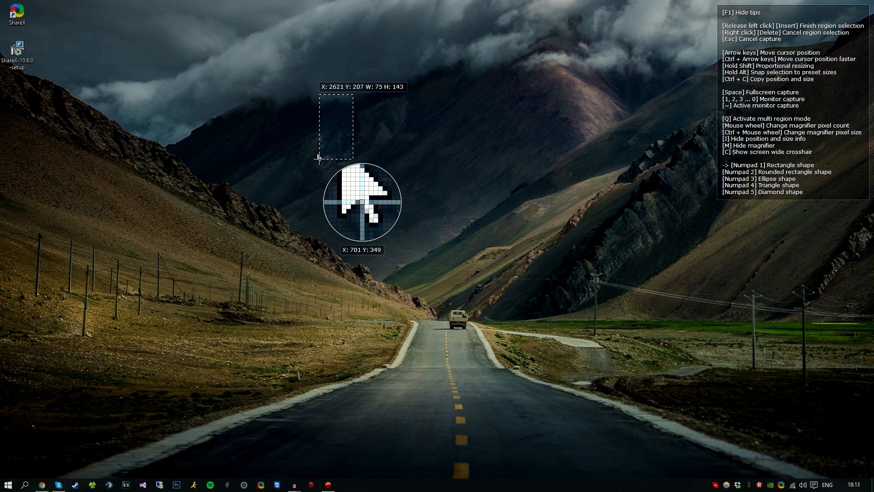
{"action": "scroll", "coordinate": [319, 158], "scroll_direction": "up", "scroll_amount": 4}
{"action": "scroll", "coordinate": [318, 158], "scroll_direction": "up", "scroll_amount": 2}
{"action": "left_click_drag", "start_coordinate": [318, 158], "coordinate": [321, 158]}
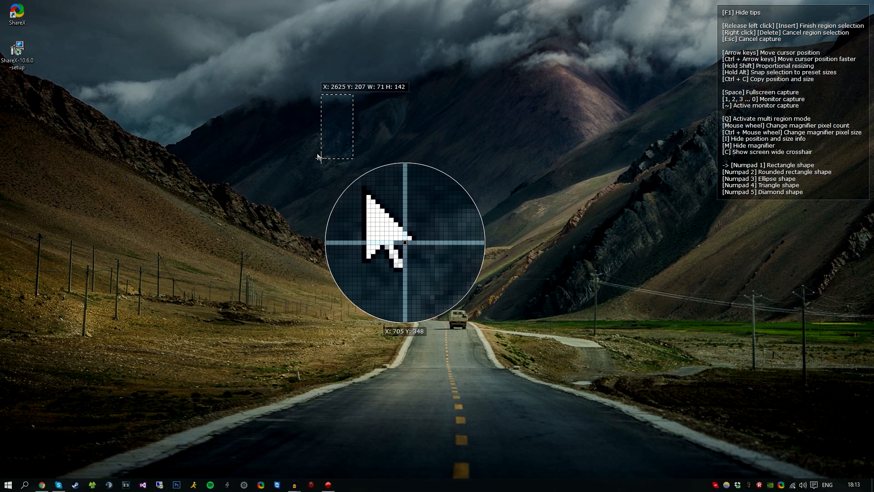
{"action": "key", "text": "Escape"}
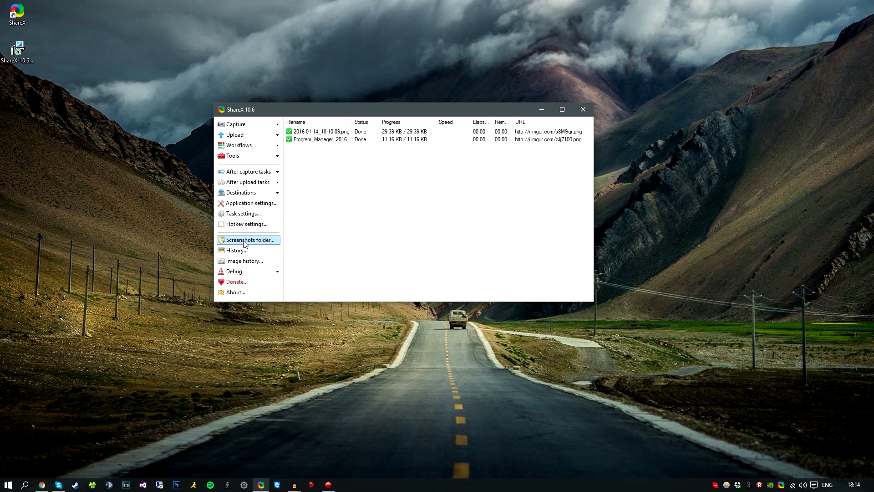
{"action": "left_click", "coordinate": [247, 203]}
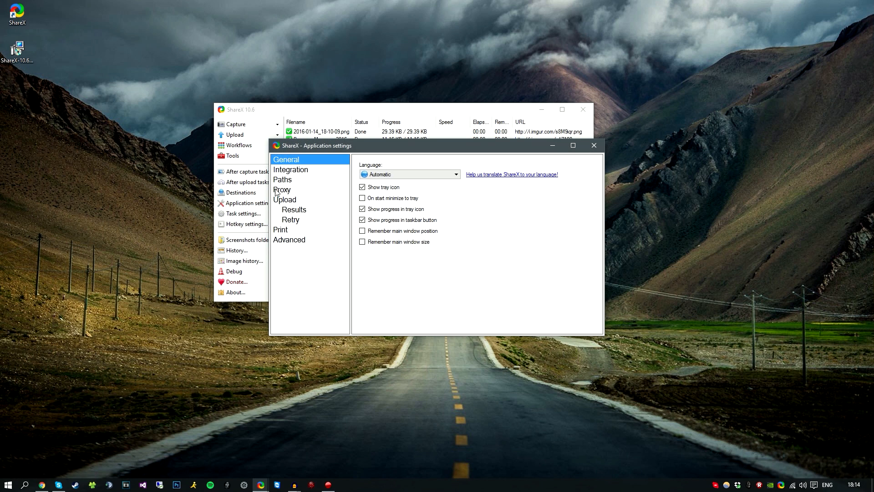
{"action": "left_click_drag", "start_coordinate": [326, 147], "coordinate": [363, 148]}
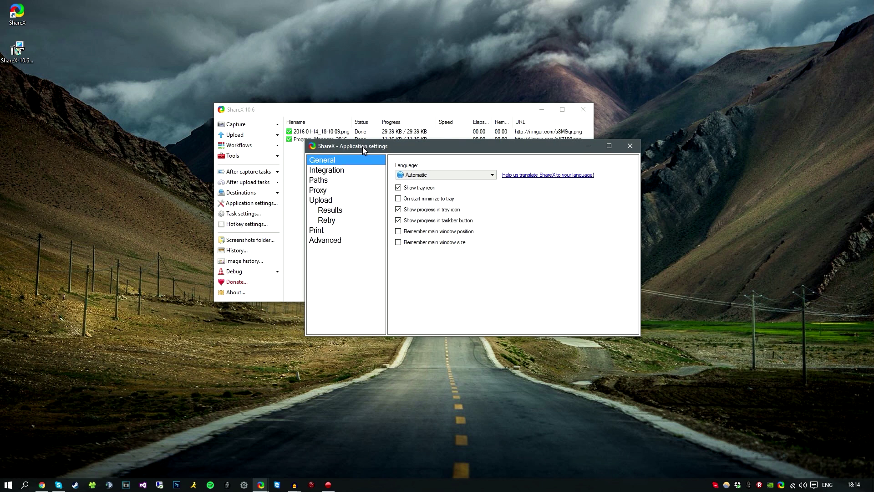
{"action": "left_click", "coordinate": [325, 181]}
{"action": "left_click", "coordinate": [399, 173]}
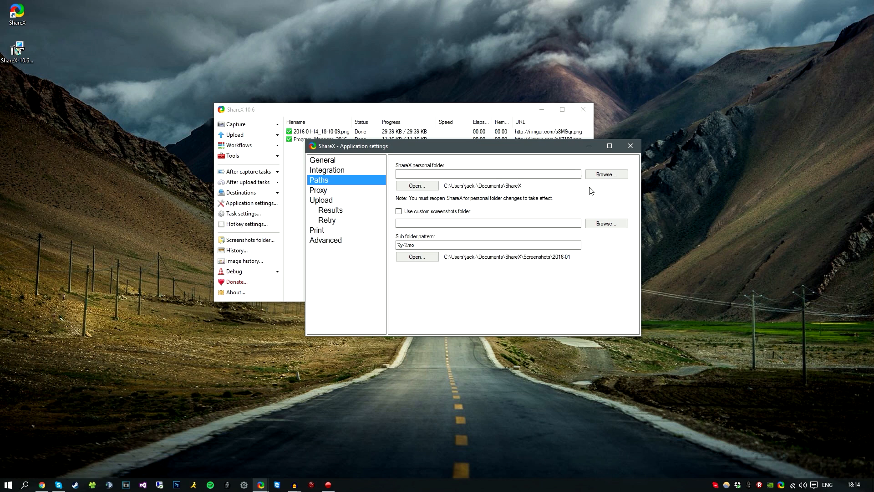
{"action": "left_click", "coordinate": [628, 146]}
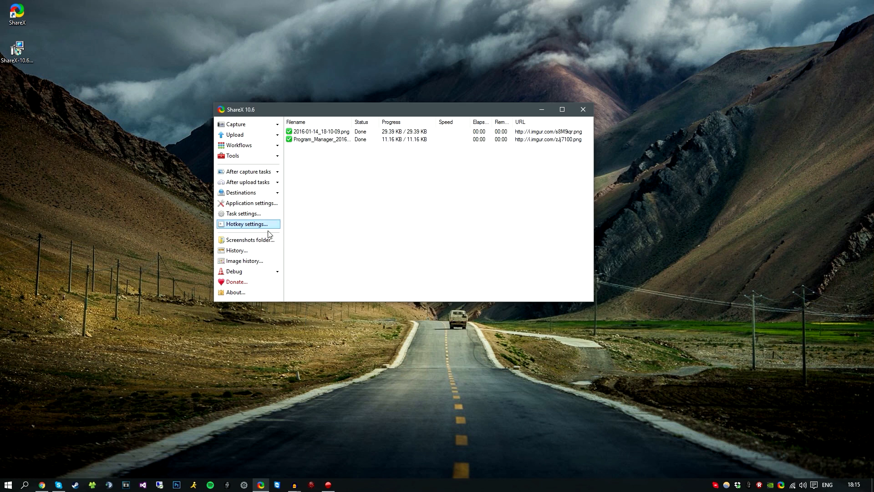
{"action": "left_click", "coordinate": [258, 240]}
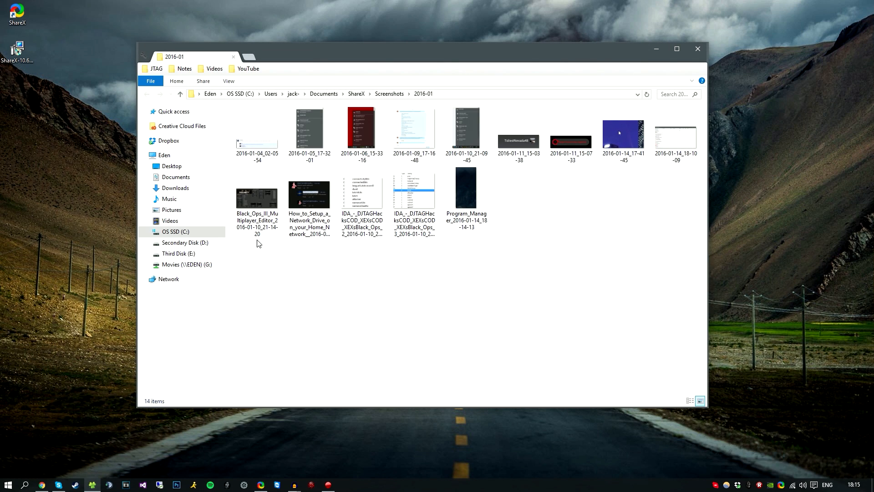
{"action": "left_click", "coordinate": [393, 96]}
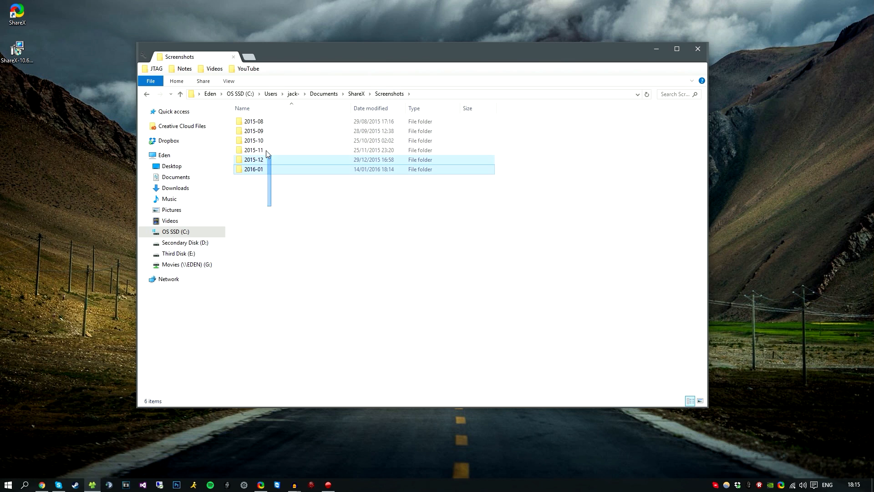
{"action": "left_click_drag", "start_coordinate": [267, 208], "coordinate": [266, 120]}
{"action": "left_click", "coordinate": [266, 210]}
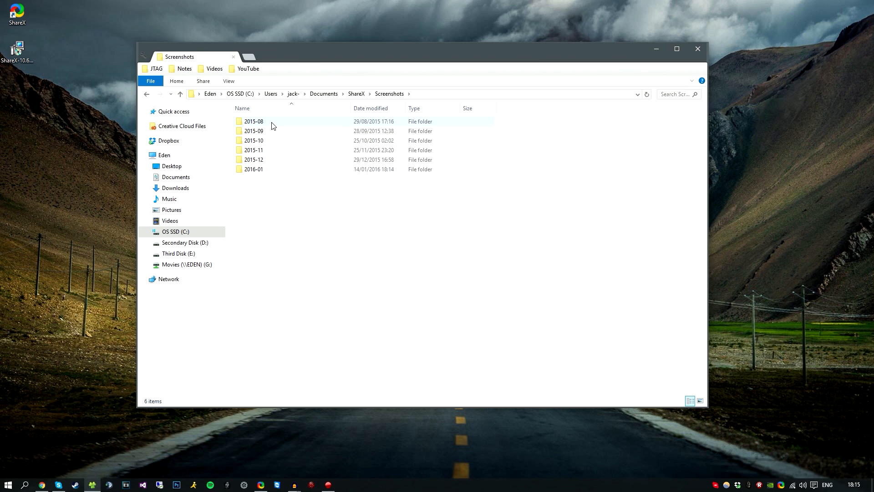
{"action": "mouse_move", "coordinate": [254, 122]}
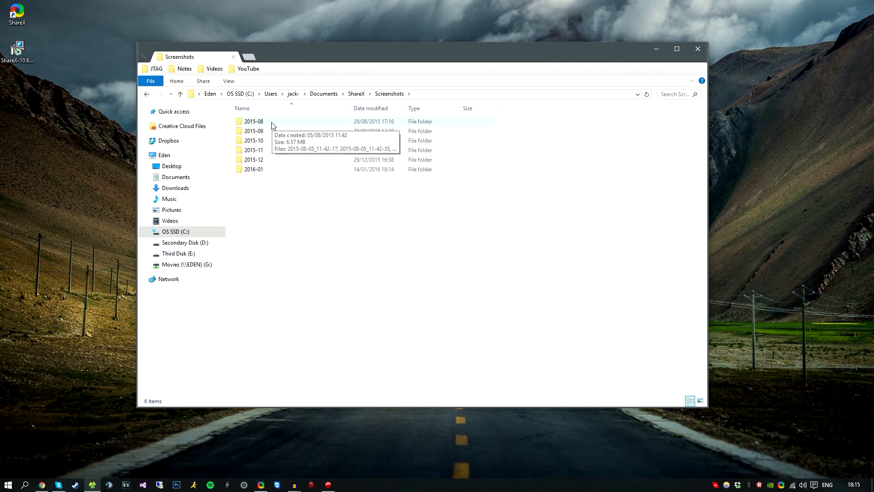
{"action": "double_click", "coordinate": [262, 169]}
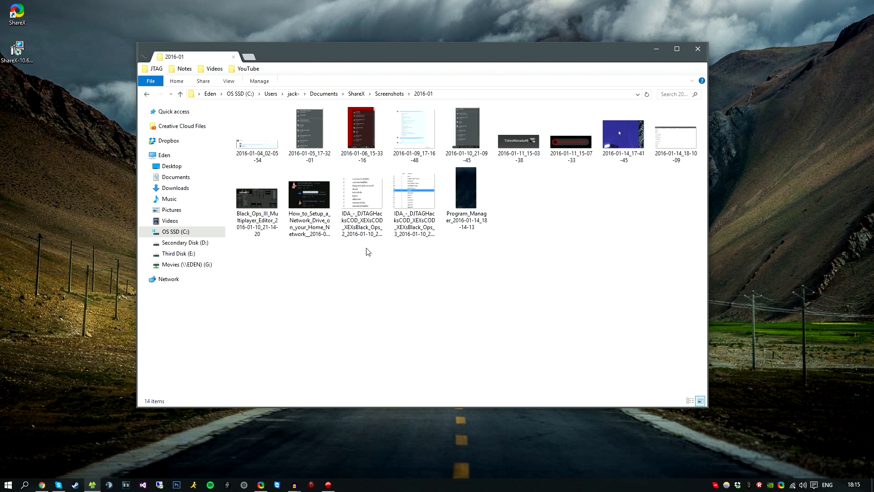
{"action": "key", "text": "alt+F4"}
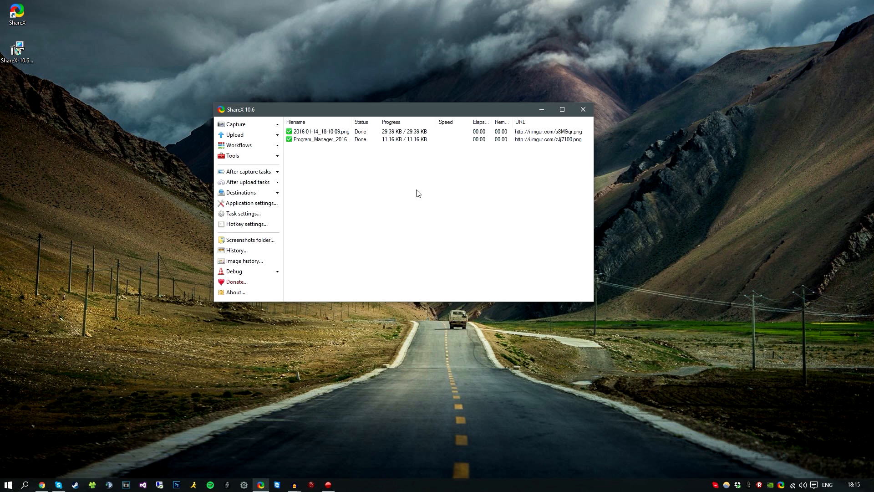